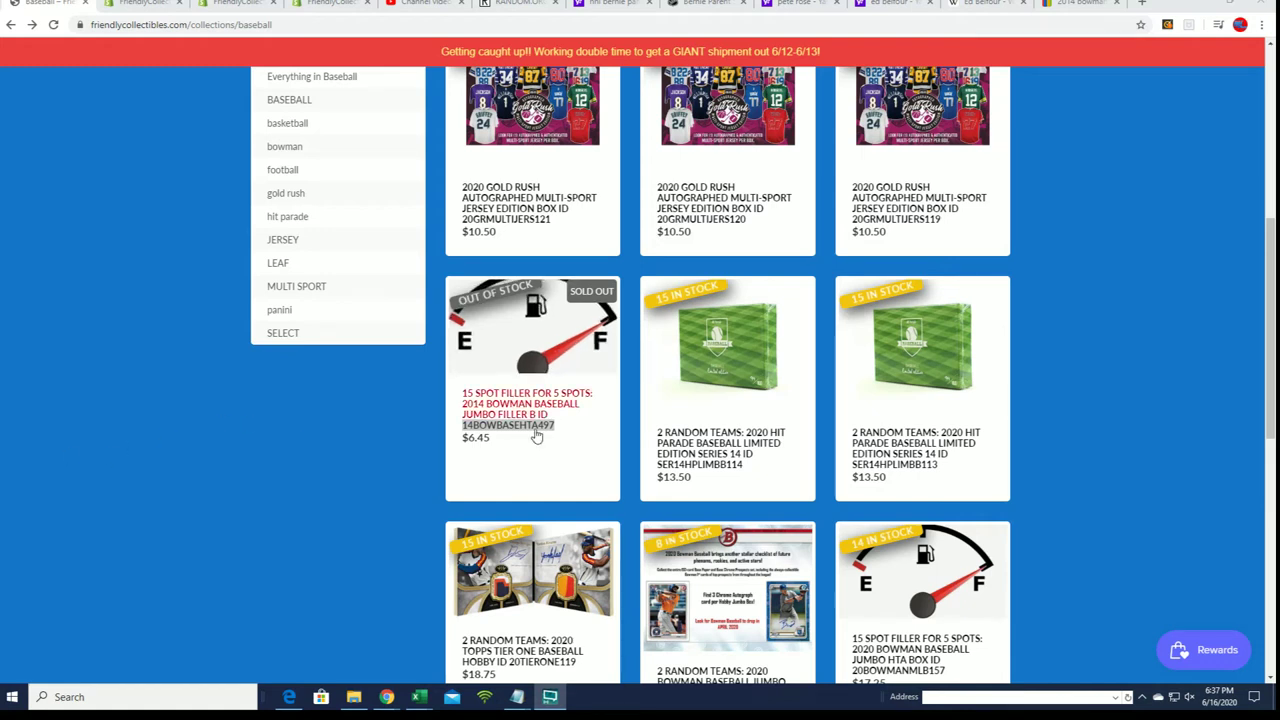
# Step: Copy the listing ID 14BOWBASEHTA497 from the 15 Spot Filler listing
pyautogui.rightClick(537, 425)
pyautogui.click(561, 530)
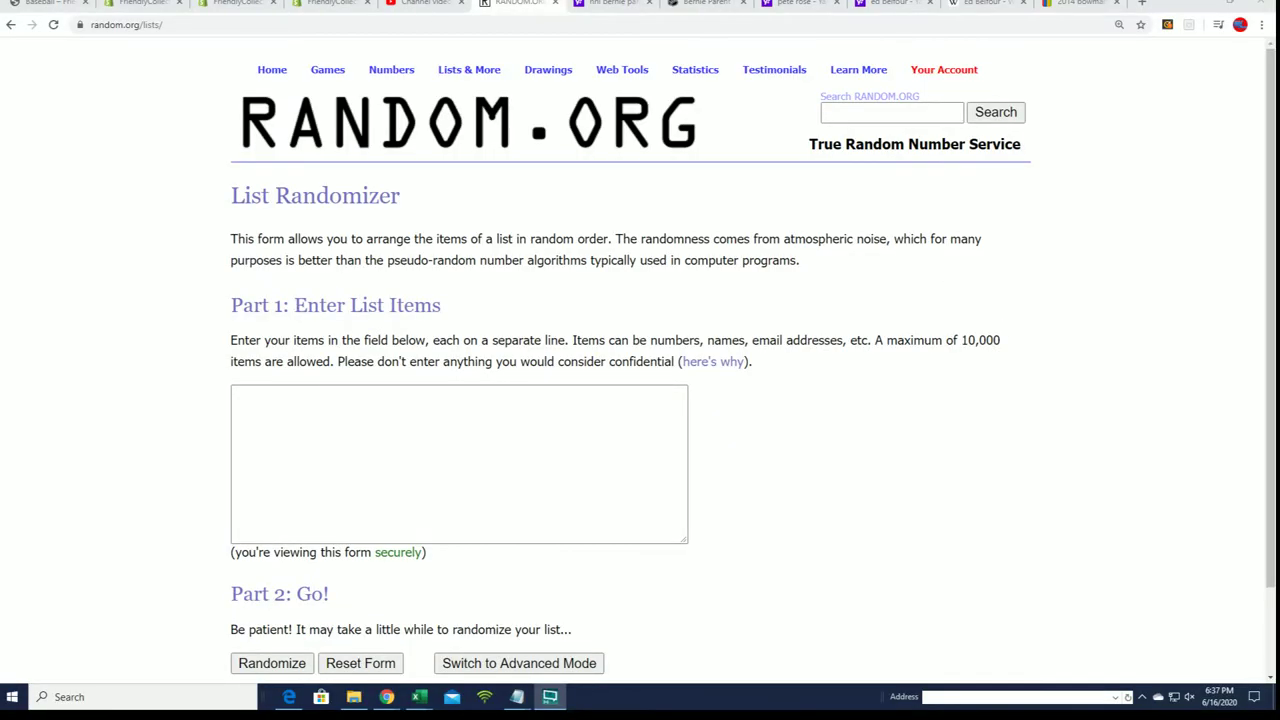
# Step: Copy the fifteen filler names from the Notepad list
pyautogui.click(550, 696)
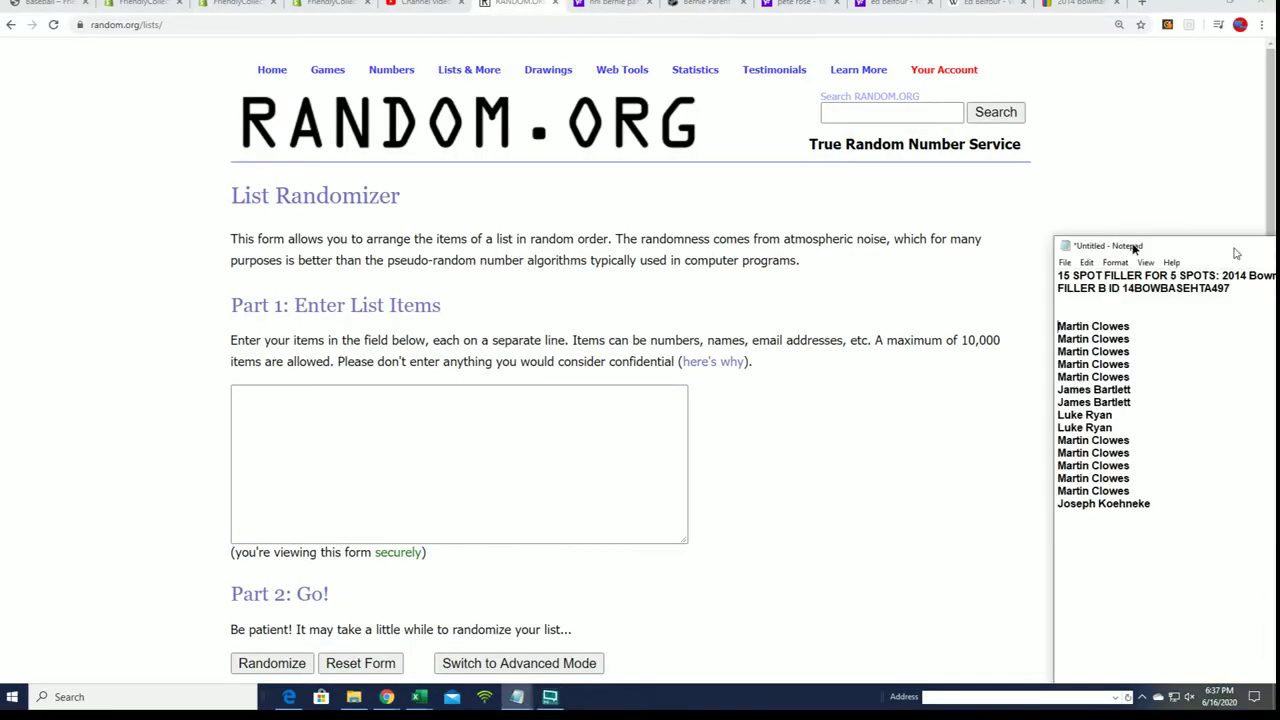
pyautogui.moveTo(1150, 240); pyautogui.dragTo(690, 101)
pyautogui.moveTo(650, 362)
pyautogui.mouseDown()
pyautogui.moveTo(548, 320)
pyautogui.moveTo(548, 182)
pyautogui.mouseUp()
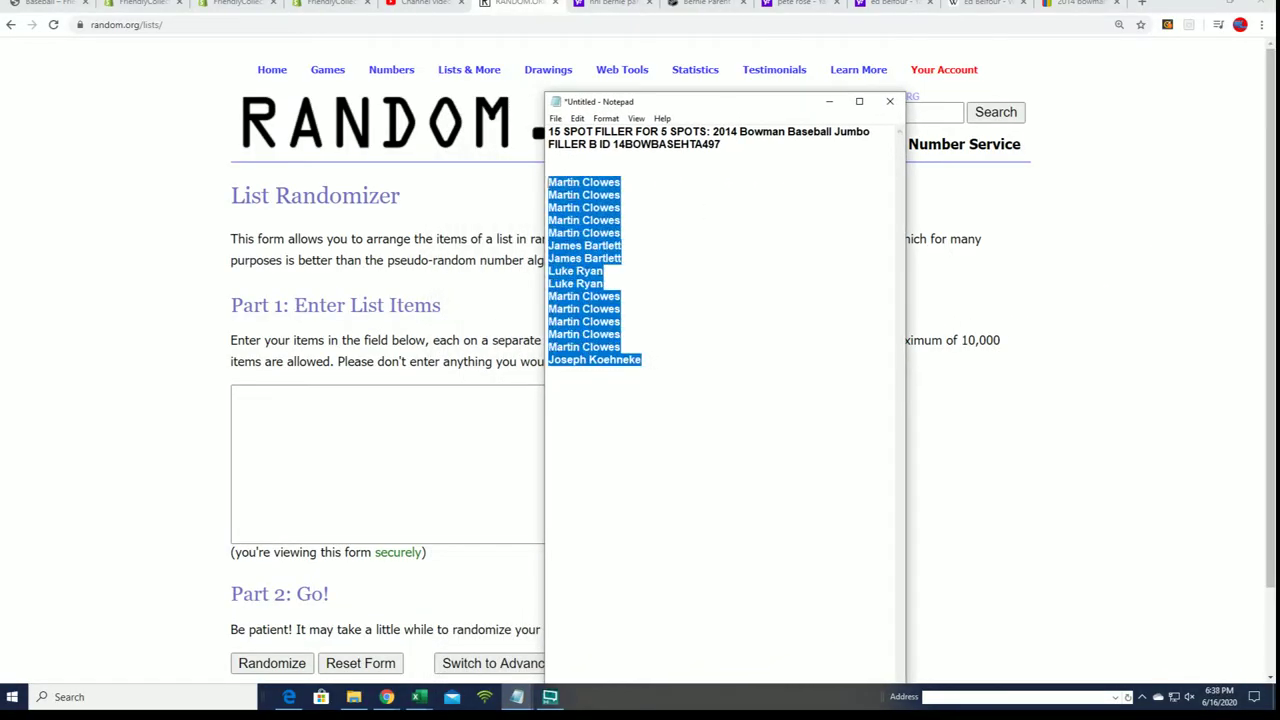
pyautogui.rightClick(572, 207)
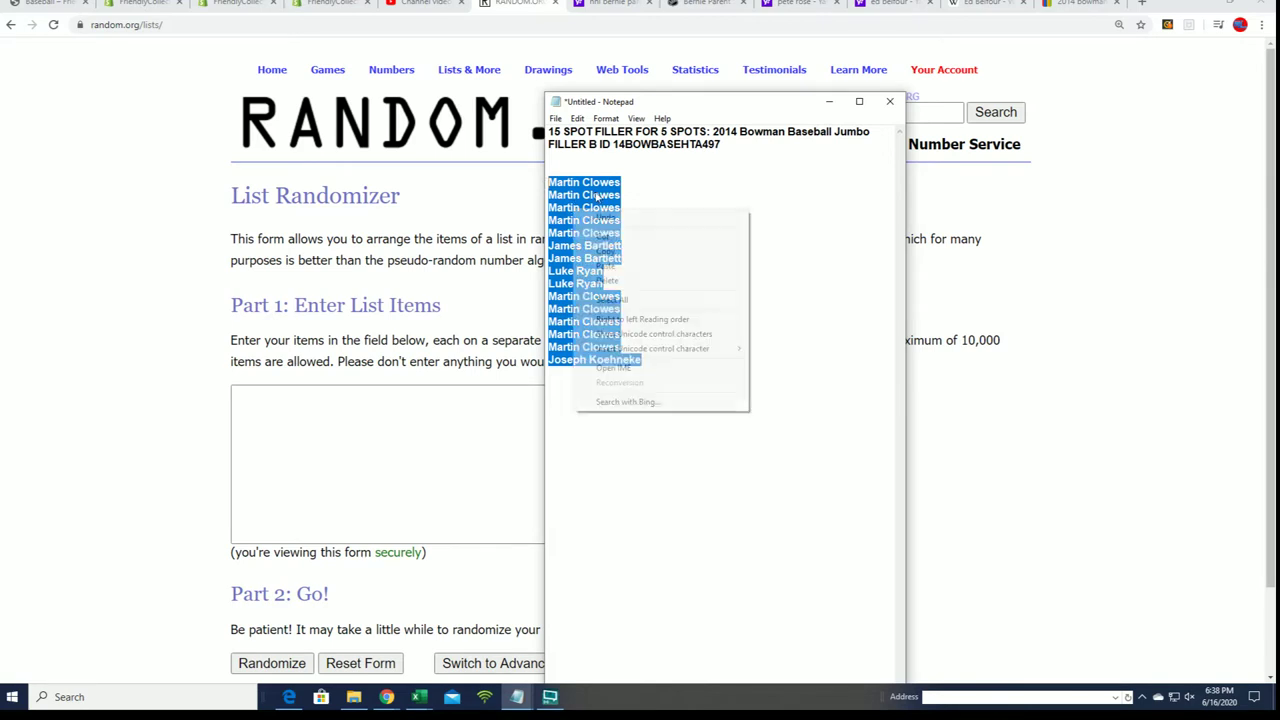
pyautogui.click(600, 250)
# Step: Paste the fifteen names into the RANDOM.ORG list box
pyautogui.click(328, 399)
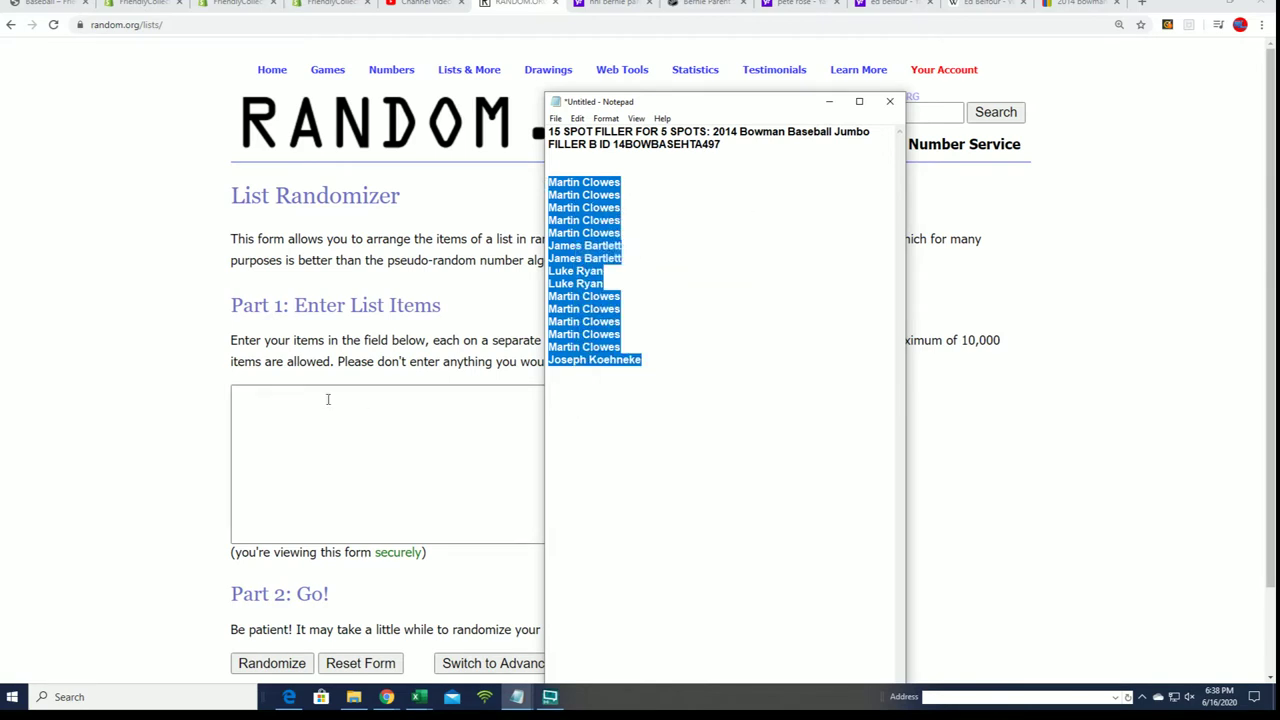
pyautogui.rightClick(270, 402)
pyautogui.click(300, 503)
pyautogui.scroll(-2, 742, 469)
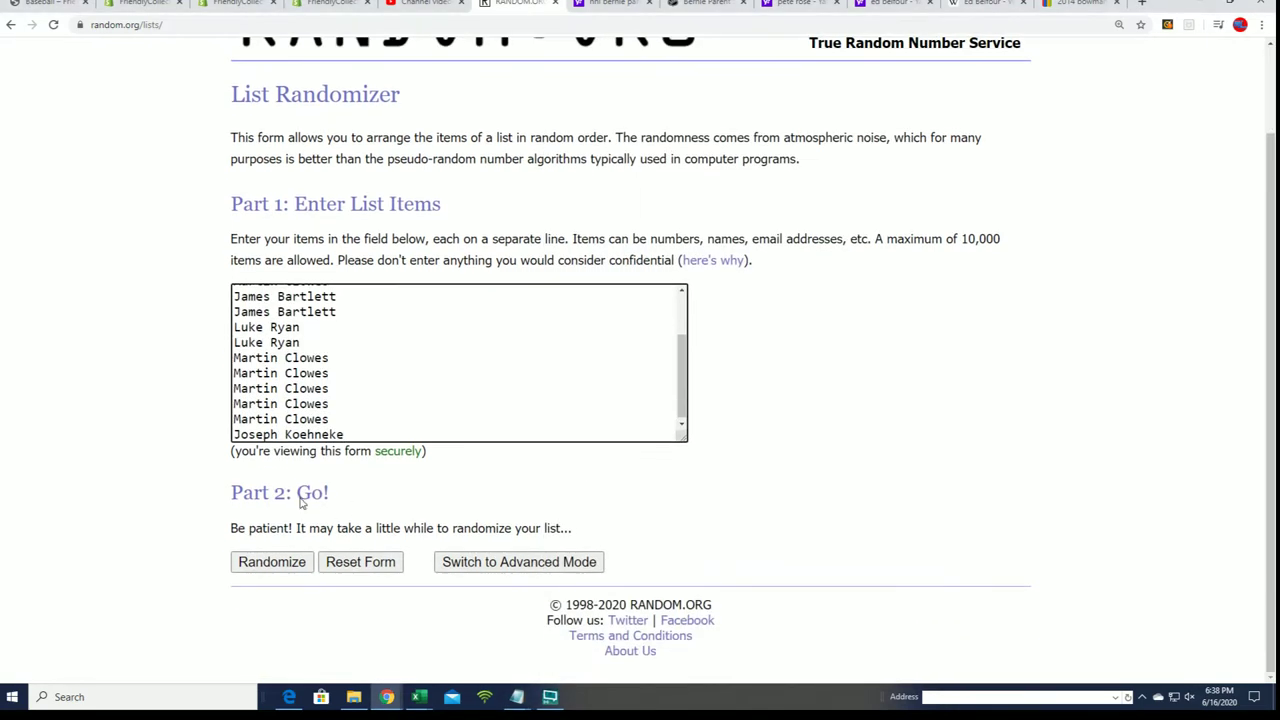
pyautogui.click(270, 562)
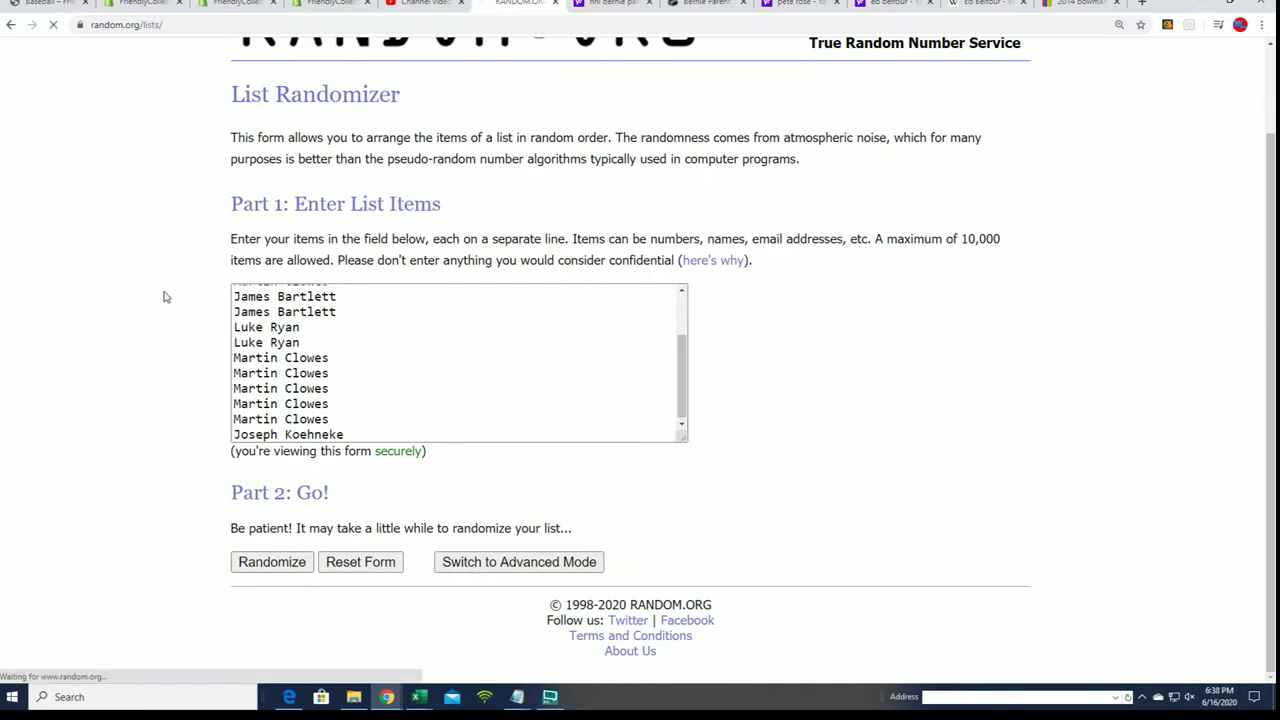
pyautogui.click(257, 561)
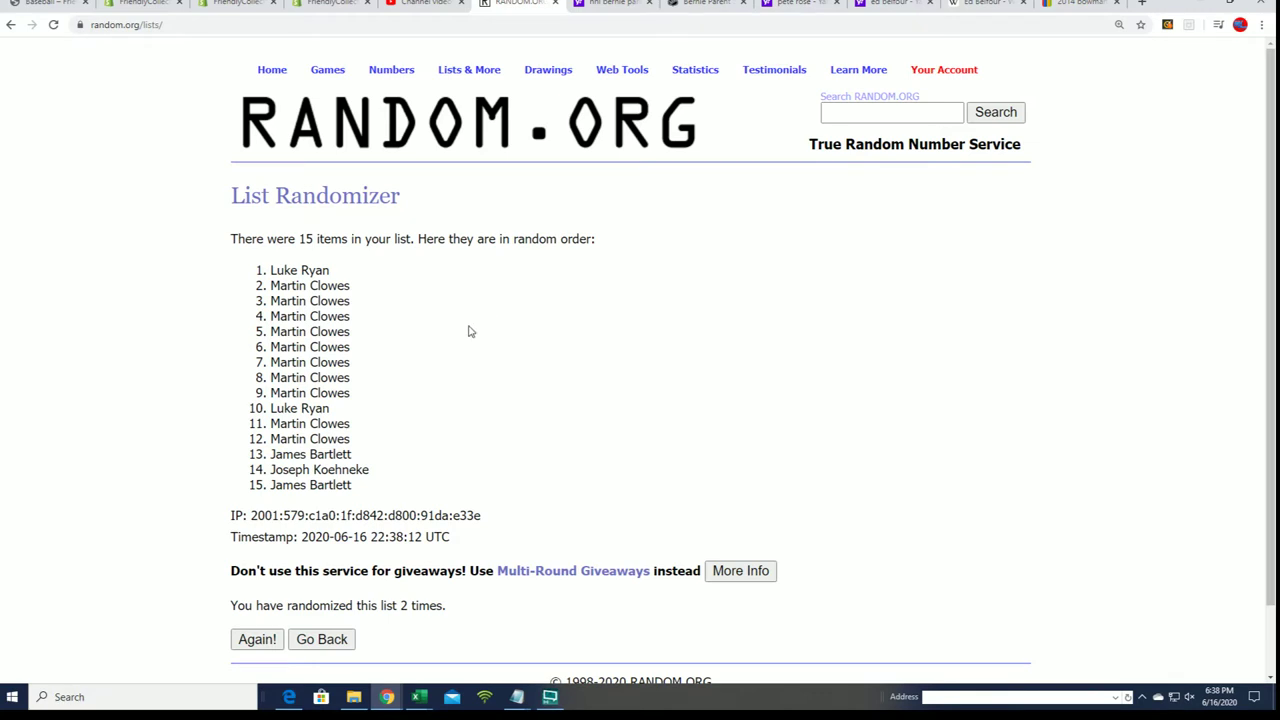
pyautogui.scroll(-2, 296, 555)
pyautogui.click(257, 572)
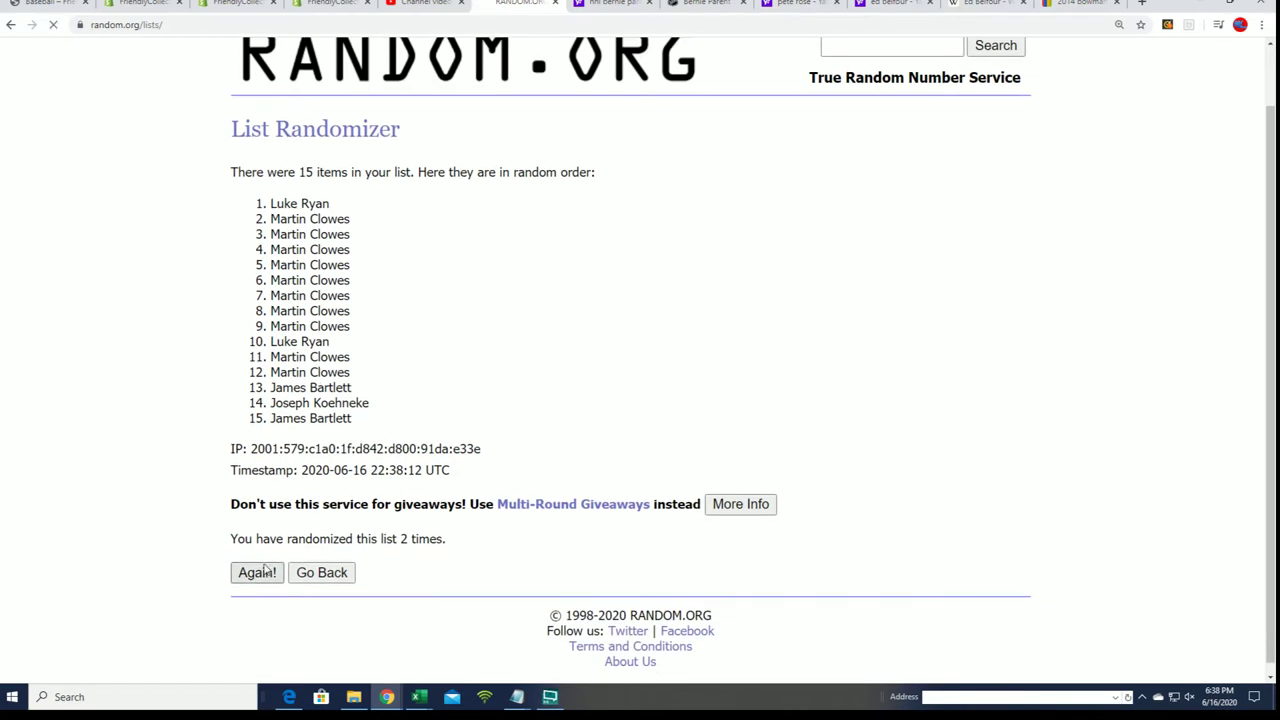
pyautogui.scroll(-2, 370, 340)
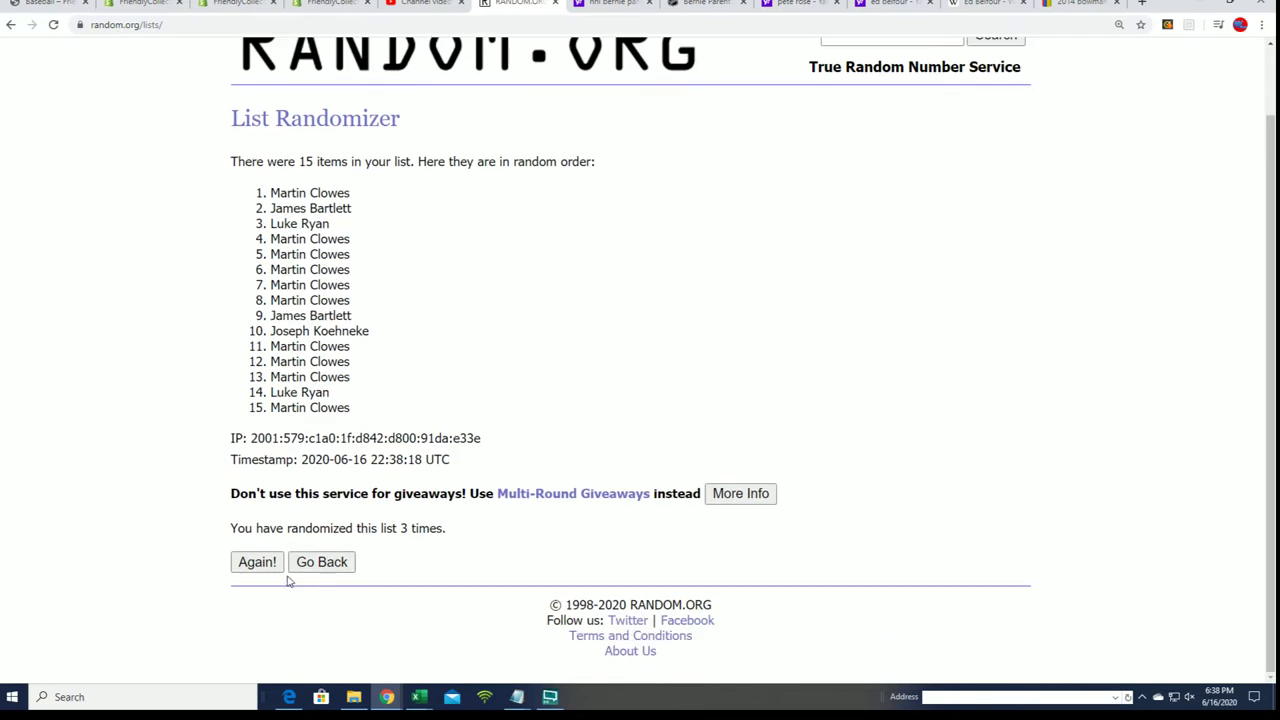
pyautogui.click(257, 562)
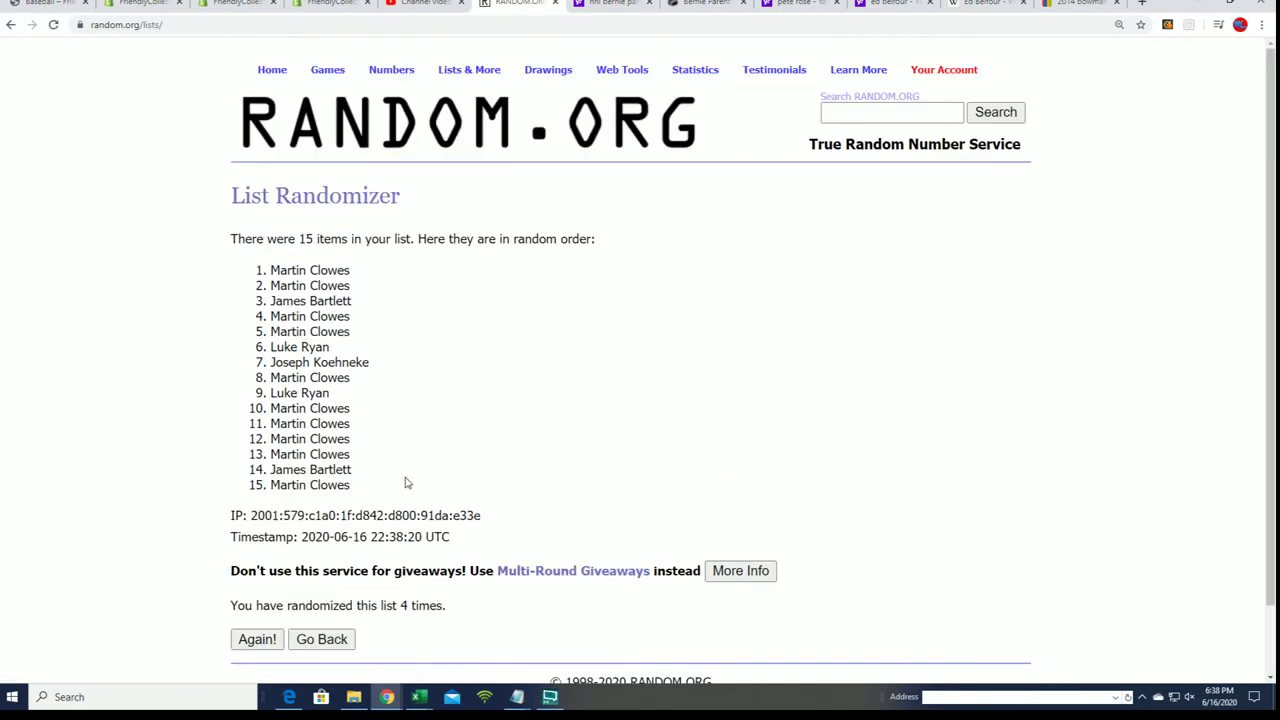
pyautogui.scroll(-2, 405, 483)
pyautogui.click(257, 572)
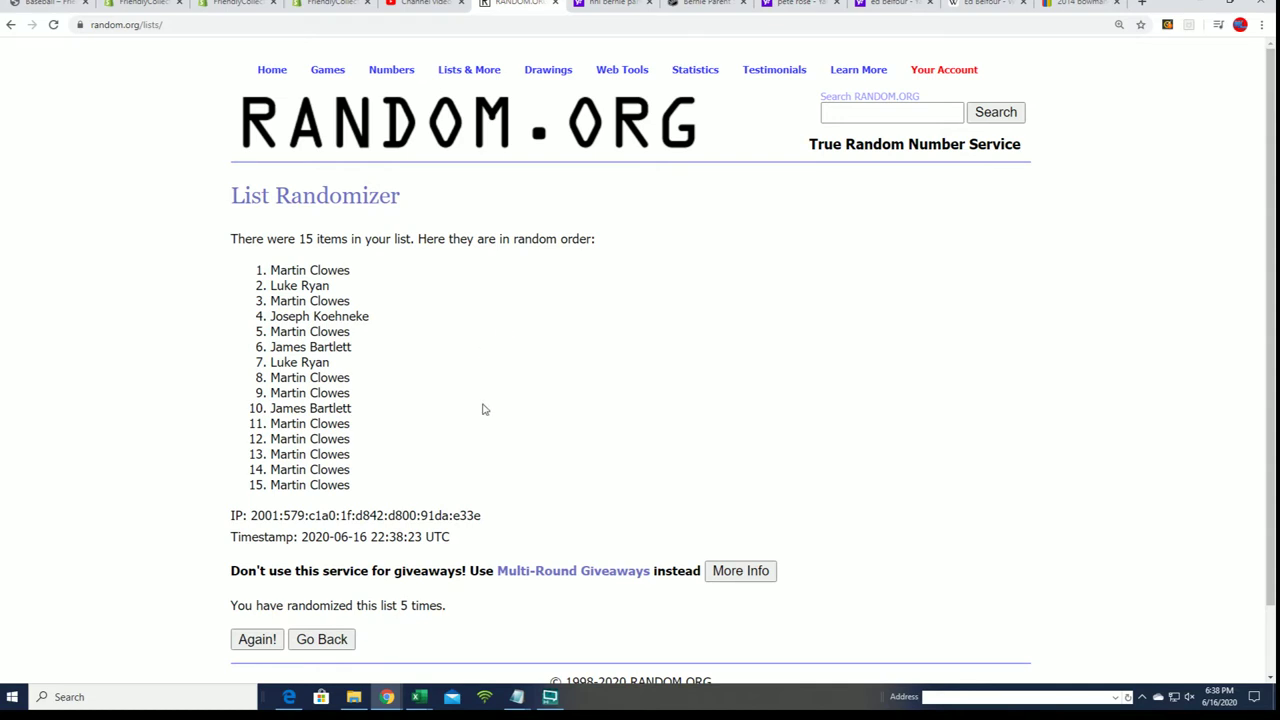
pyautogui.scroll(-1, 485, 408)
pyautogui.click(252, 575)
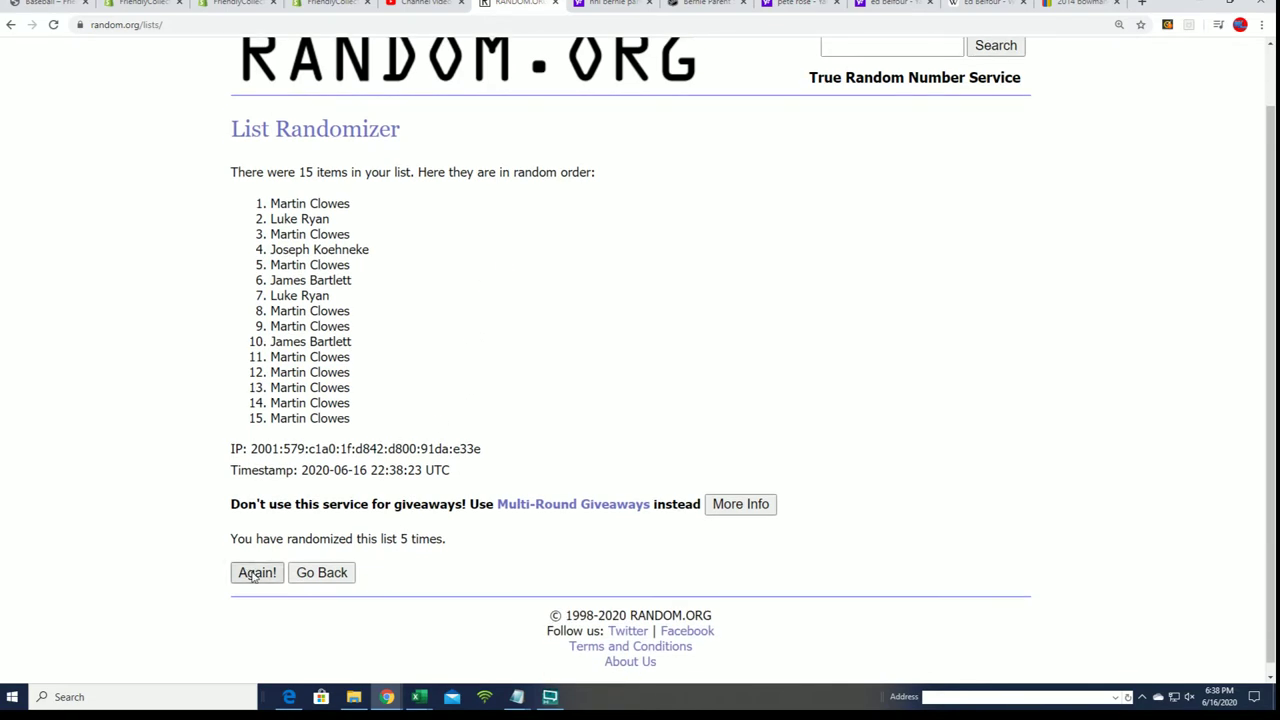
pyautogui.scroll(-1, 440, 325)
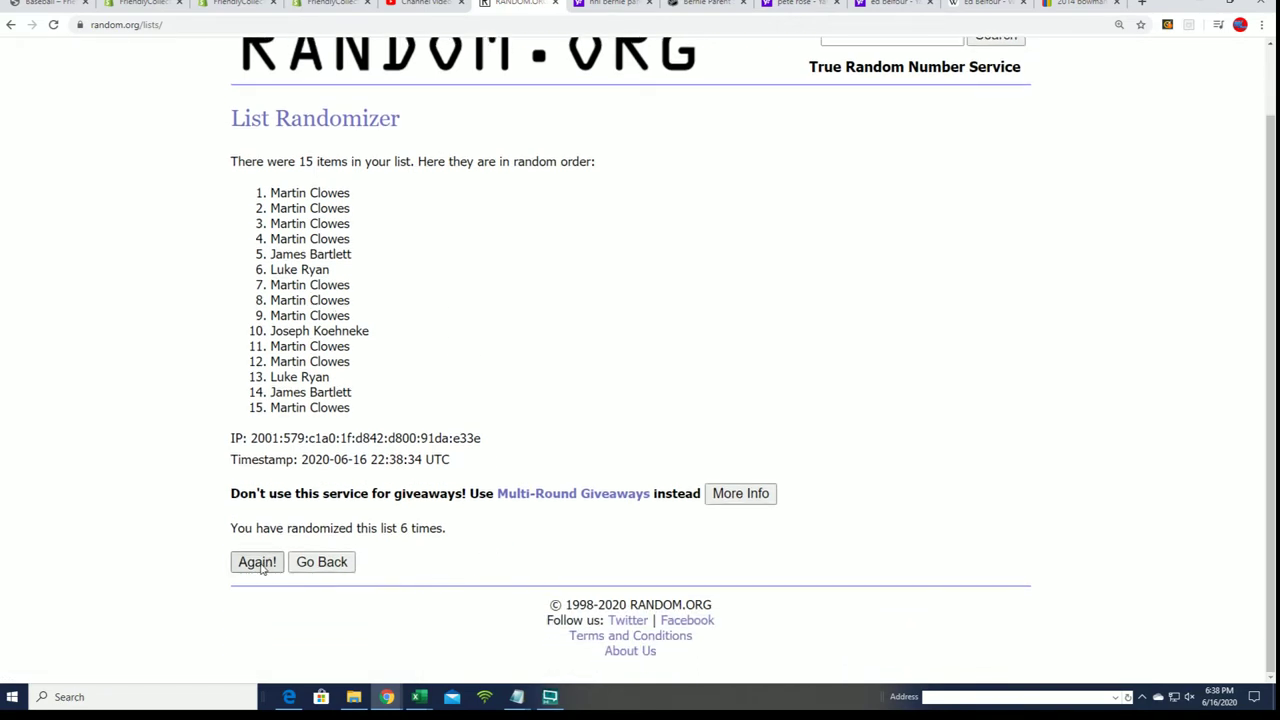
pyautogui.click(257, 561)
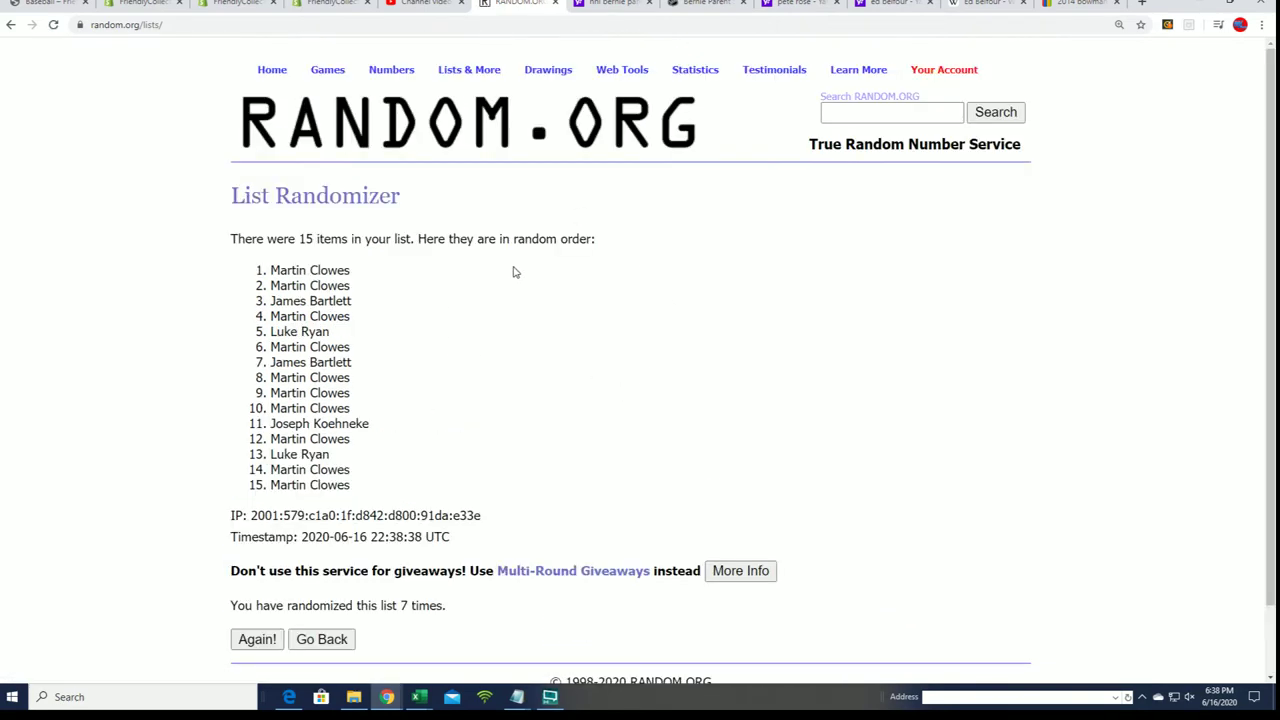
pyautogui.moveTo(331, 335); pyautogui.dragTo(268, 272)
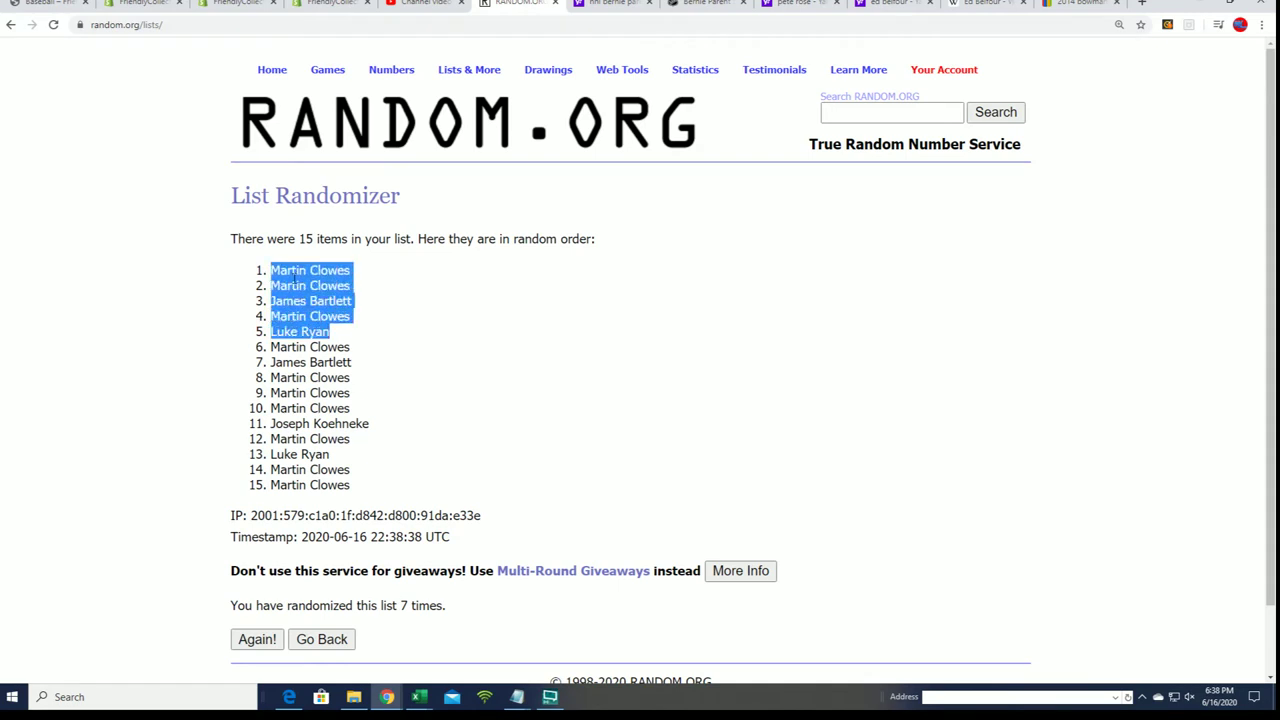
pyautogui.rightClick(295, 279)
pyautogui.click(315, 291)
pyautogui.hotkey('alt', 'Tab')
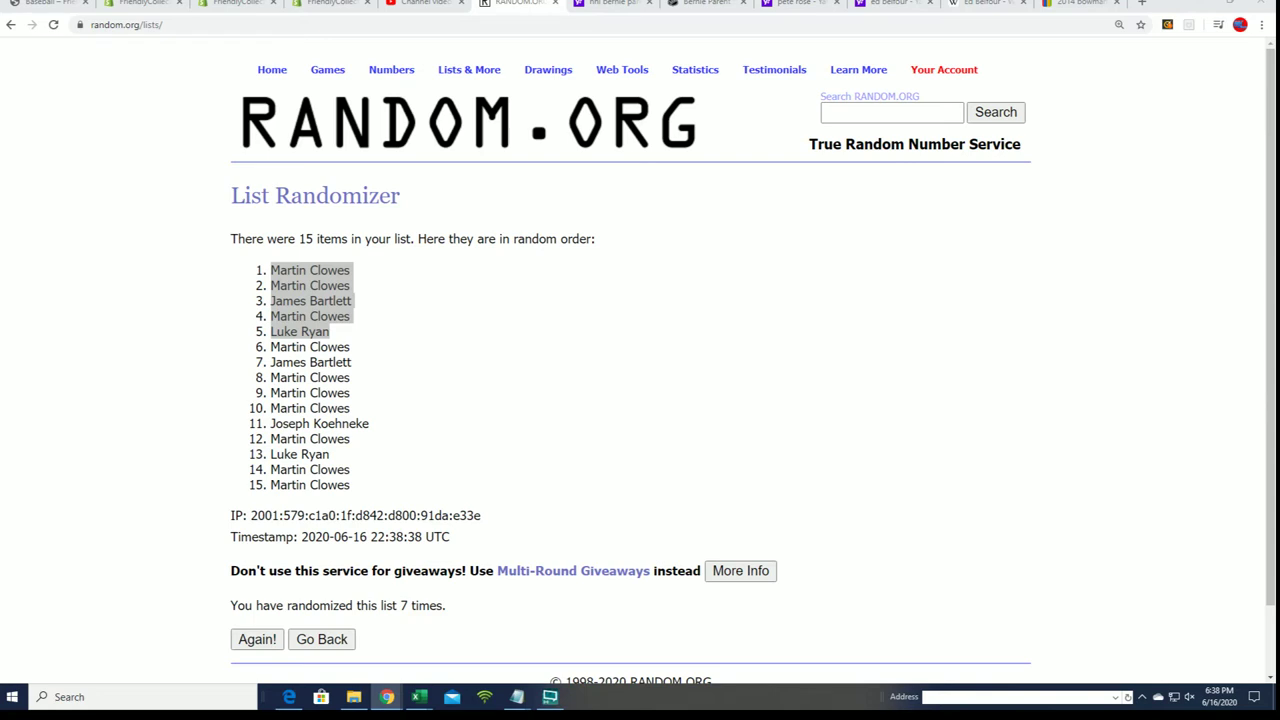
# Step: Reload Baseball breaks and select the 14BOWBASEHTA497 listing ID on page 2
pyautogui.click(57, 8)
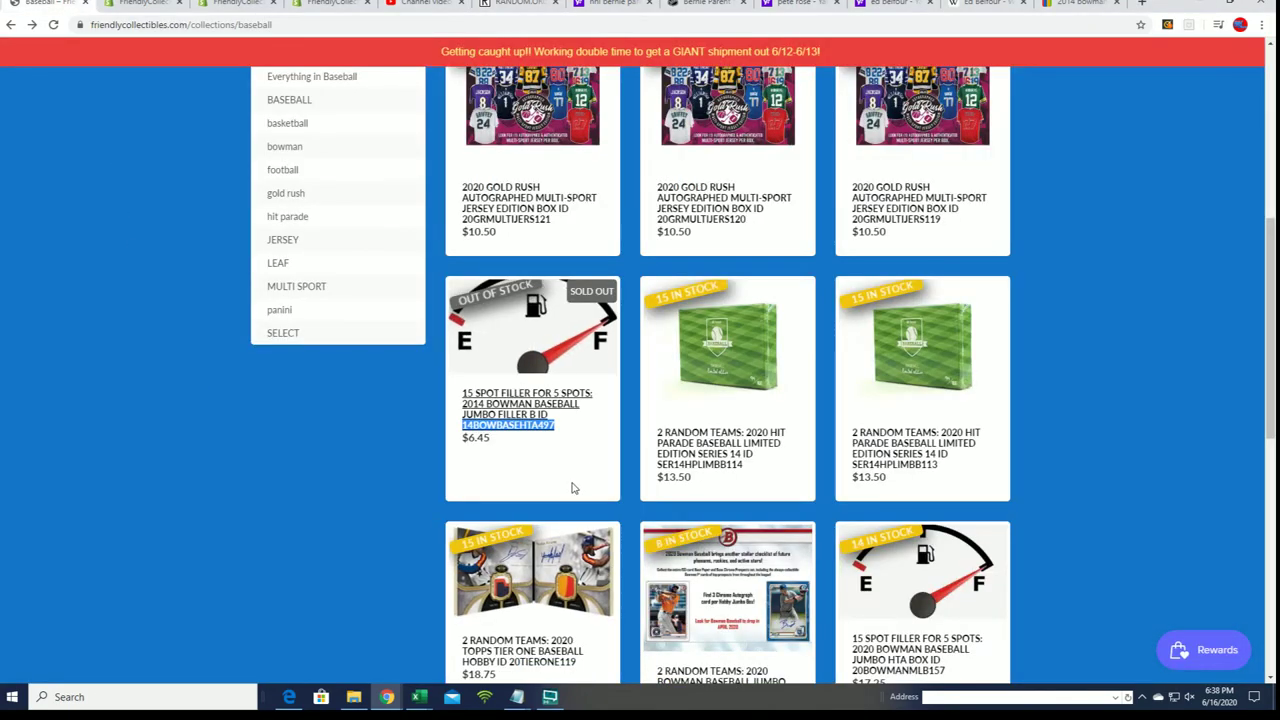
pyautogui.scroll(-5, 573, 487)
pyautogui.scroll(-5, 573, 487)
pyautogui.scroll(8, 620, 490)
pyautogui.scroll(6, 700, 490)
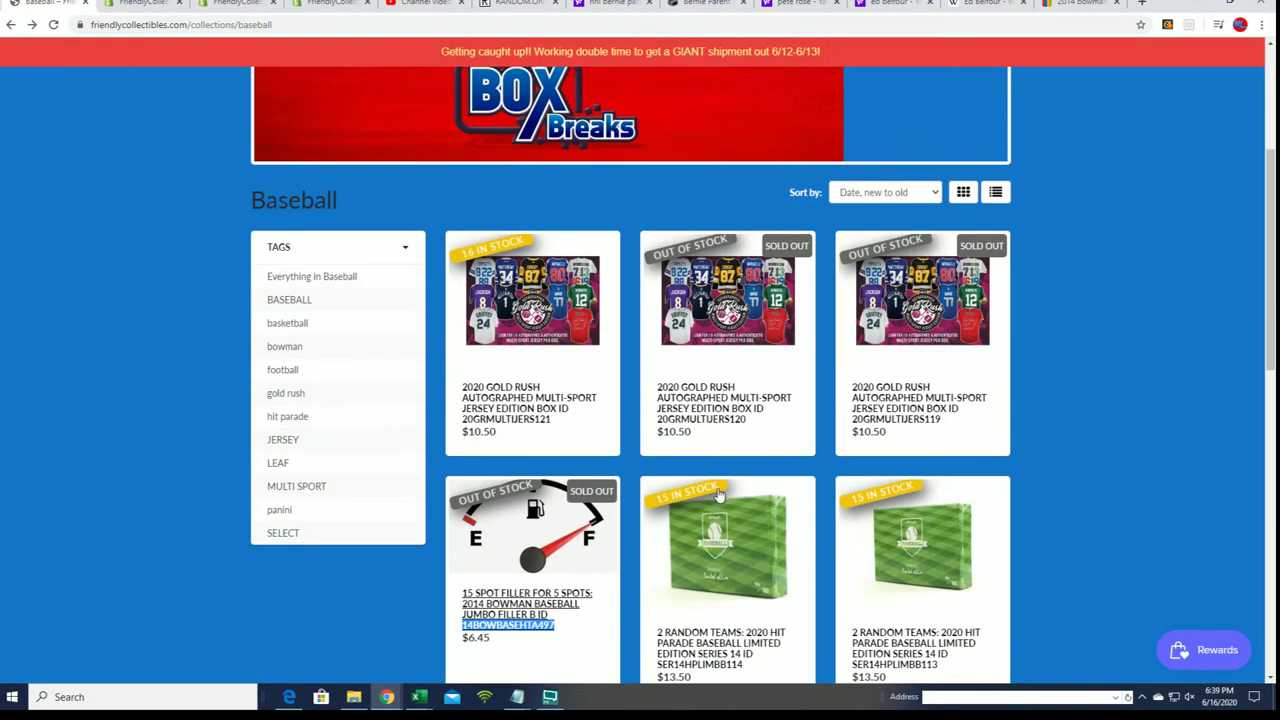
pyautogui.scroll(8, 700, 400)
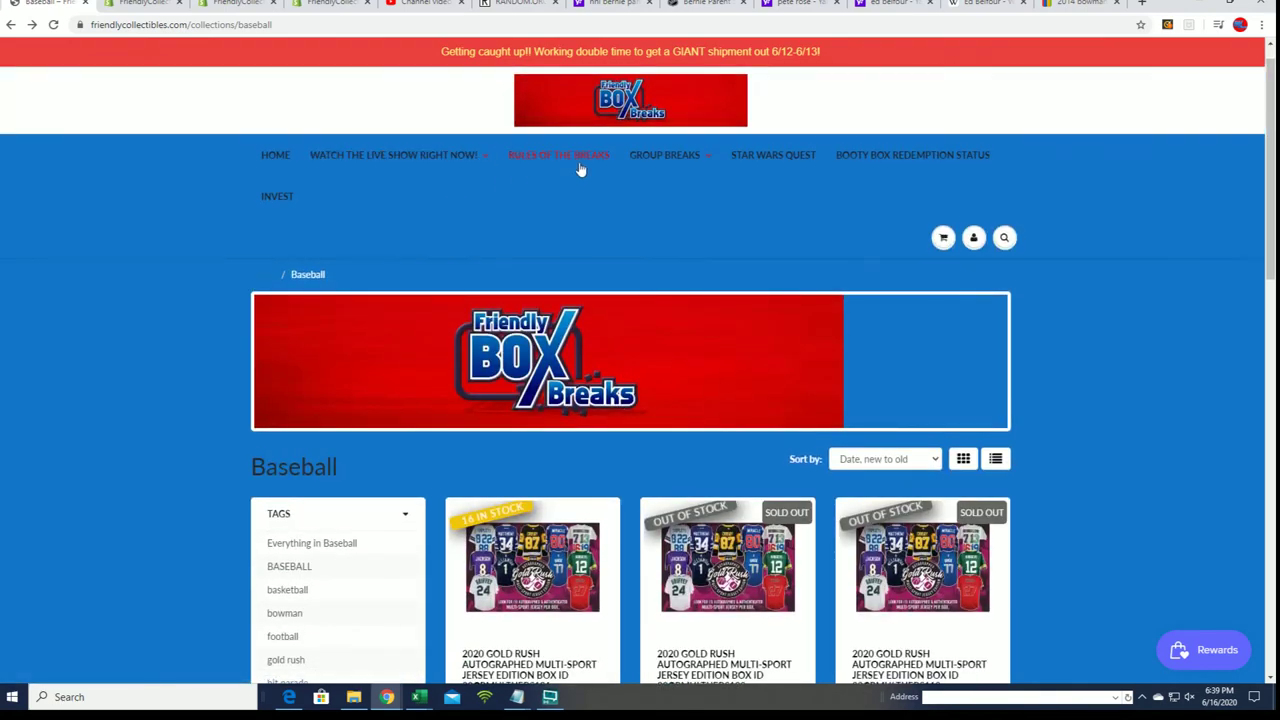
pyautogui.moveTo(665, 155)
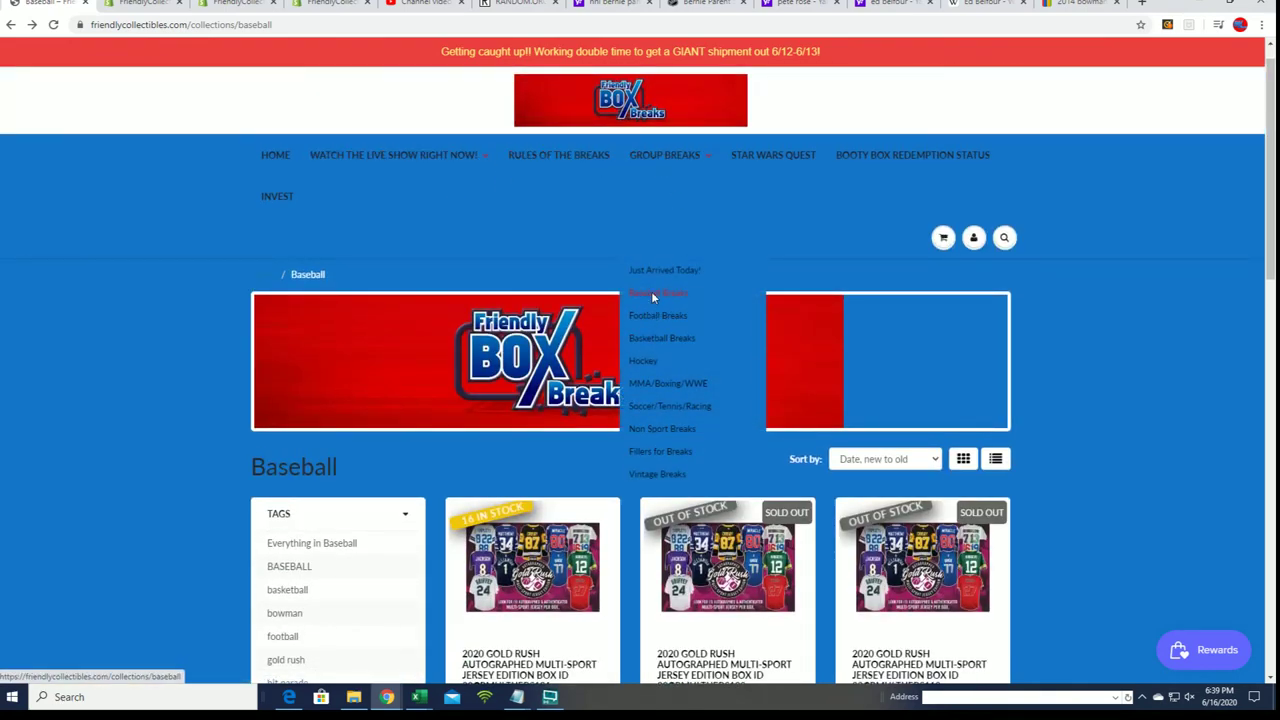
pyautogui.click(651, 291)
pyautogui.scroll(-5, 640, 400)
pyautogui.scroll(-5, 640, 400)
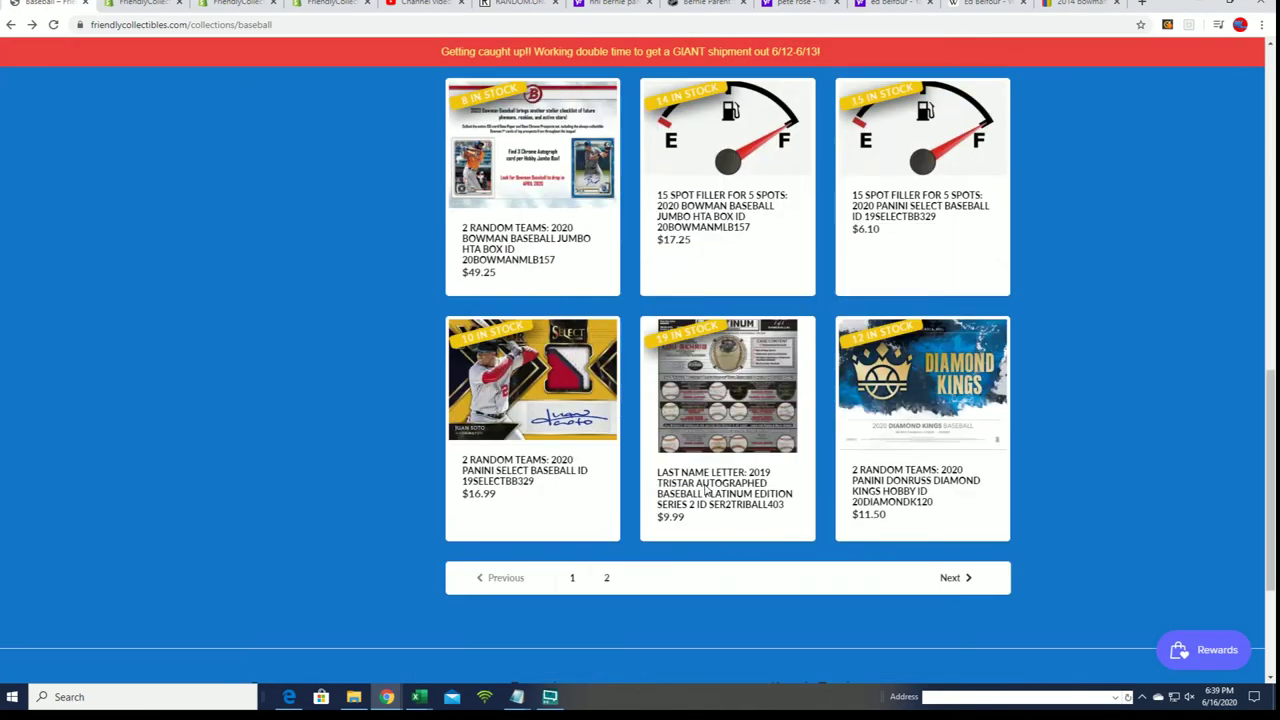
pyautogui.scroll(-2, 640, 400)
pyautogui.click(608, 451)
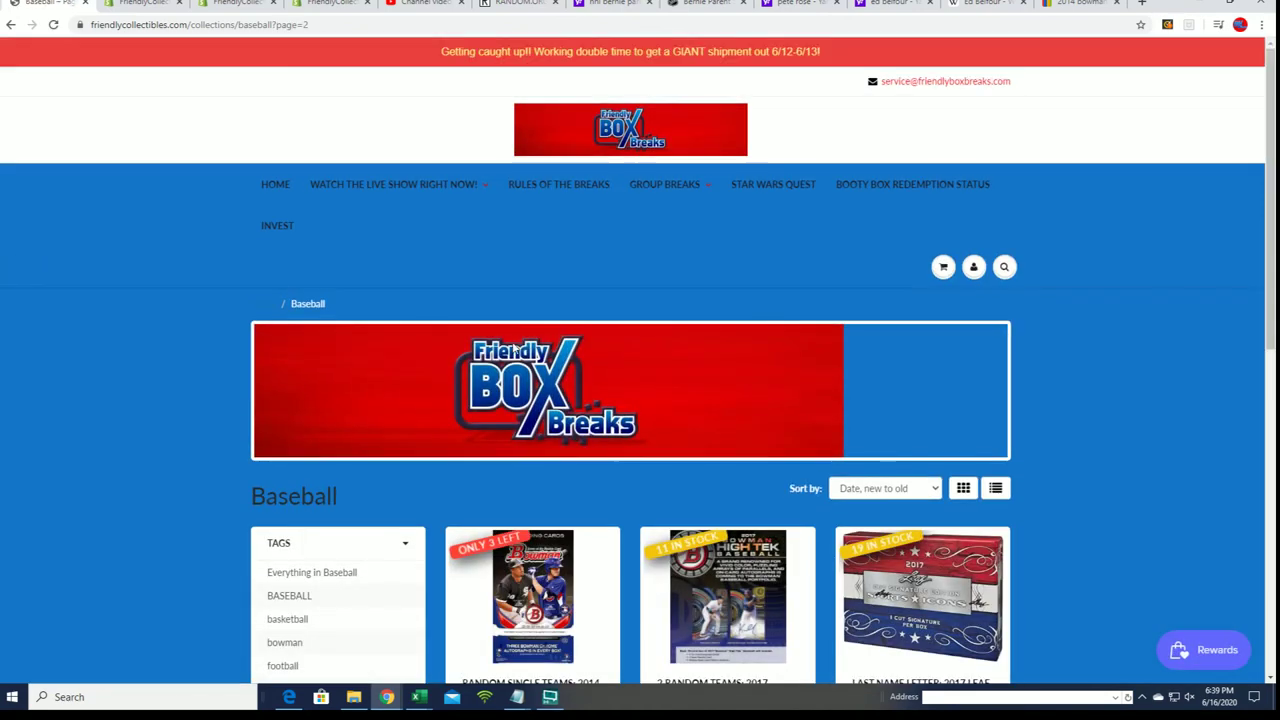
pyautogui.scroll(-3, 505, 346)
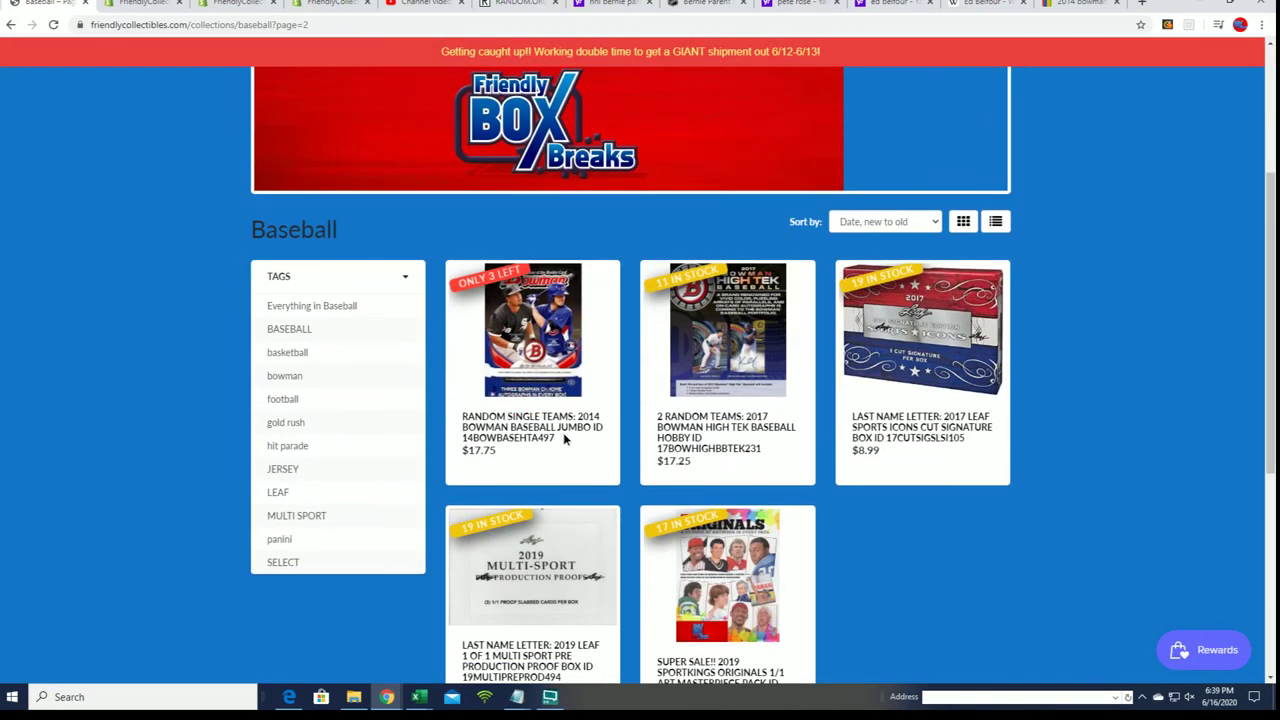
pyautogui.moveTo(556, 438); pyautogui.dragTo(497, 438)
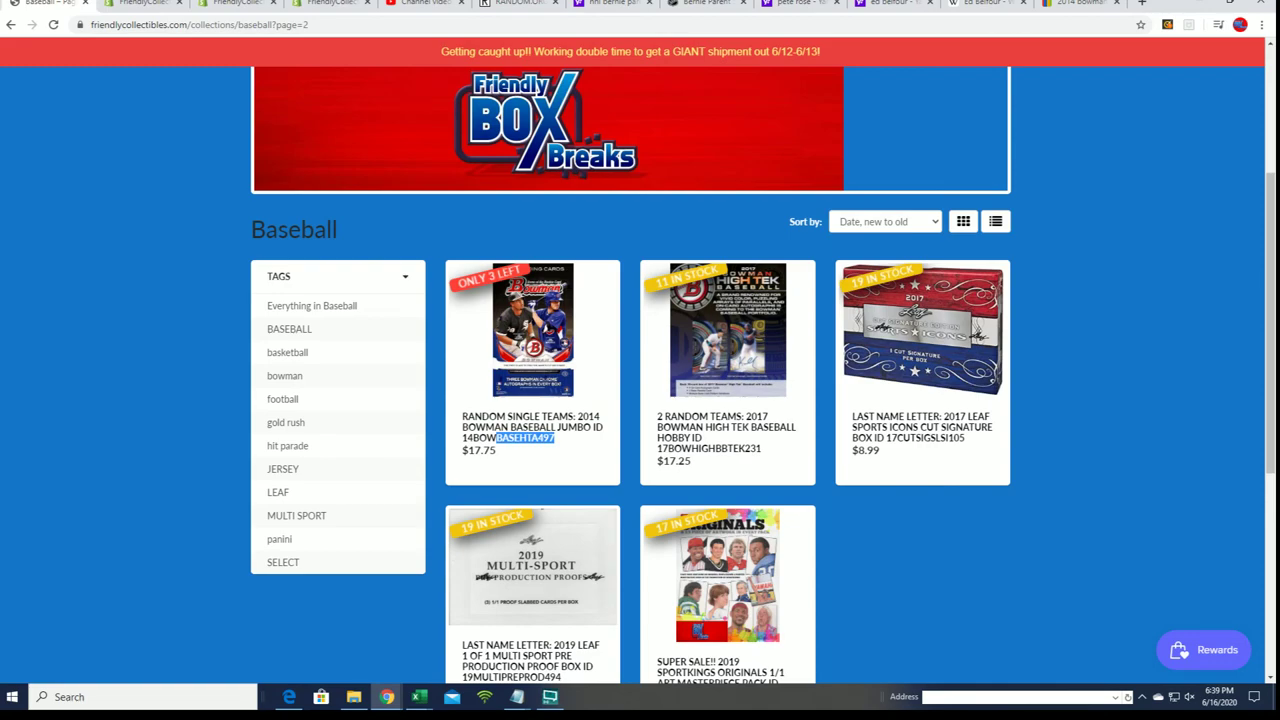
pyautogui.click(620, 4)
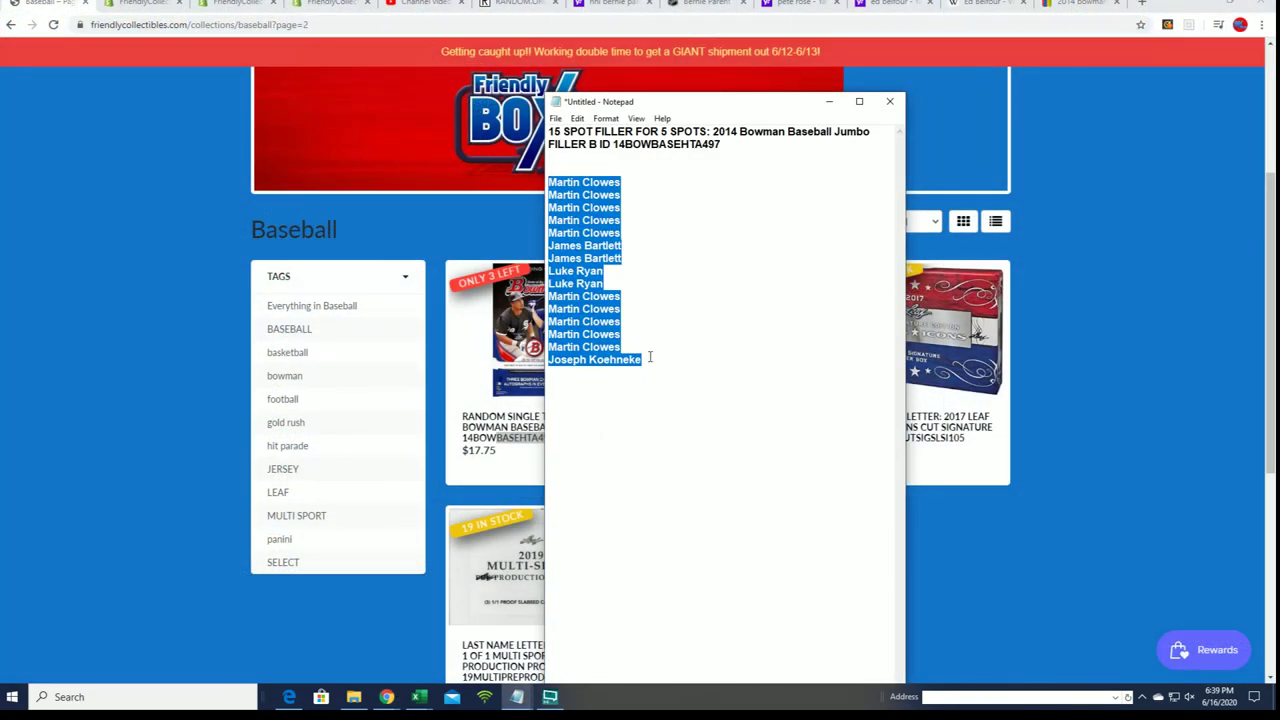
# Step: Paste the five winning names on a new line below the fifteen Notepad names
pyautogui.click(683, 367)
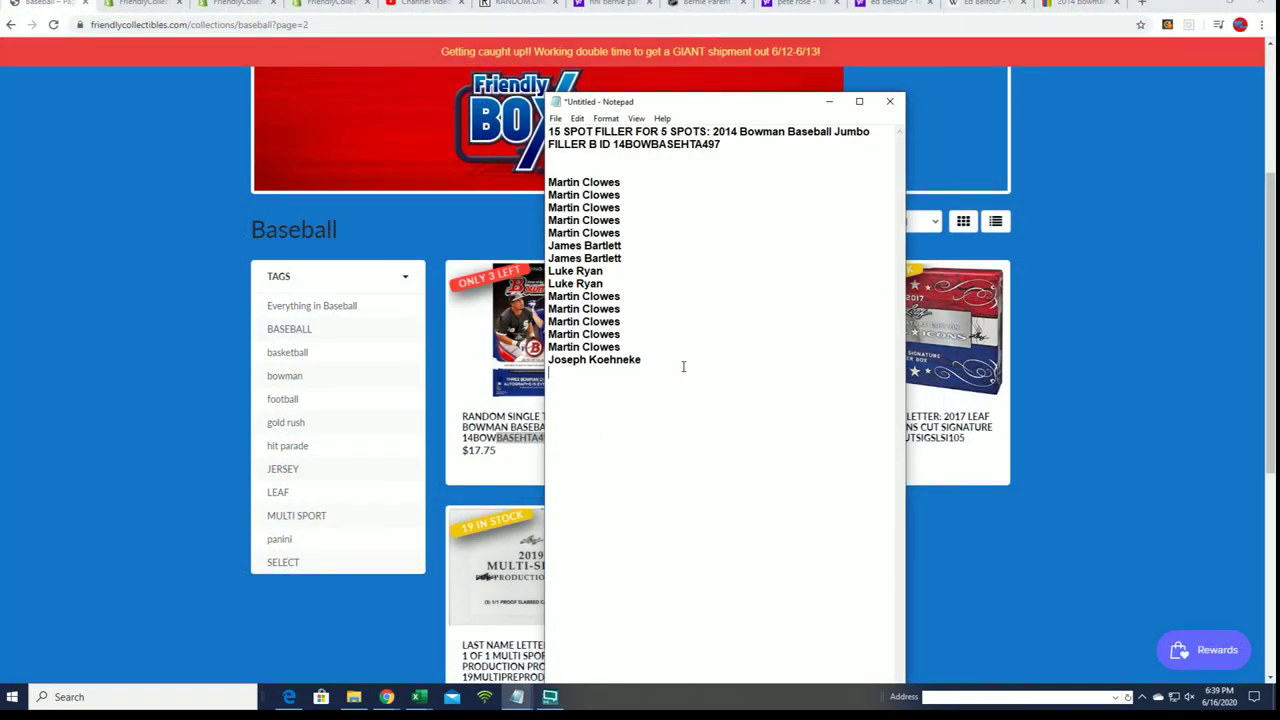
pyautogui.press('Return')
pyautogui.press('Return')
pyautogui.hotkey('ctrl', 'v')
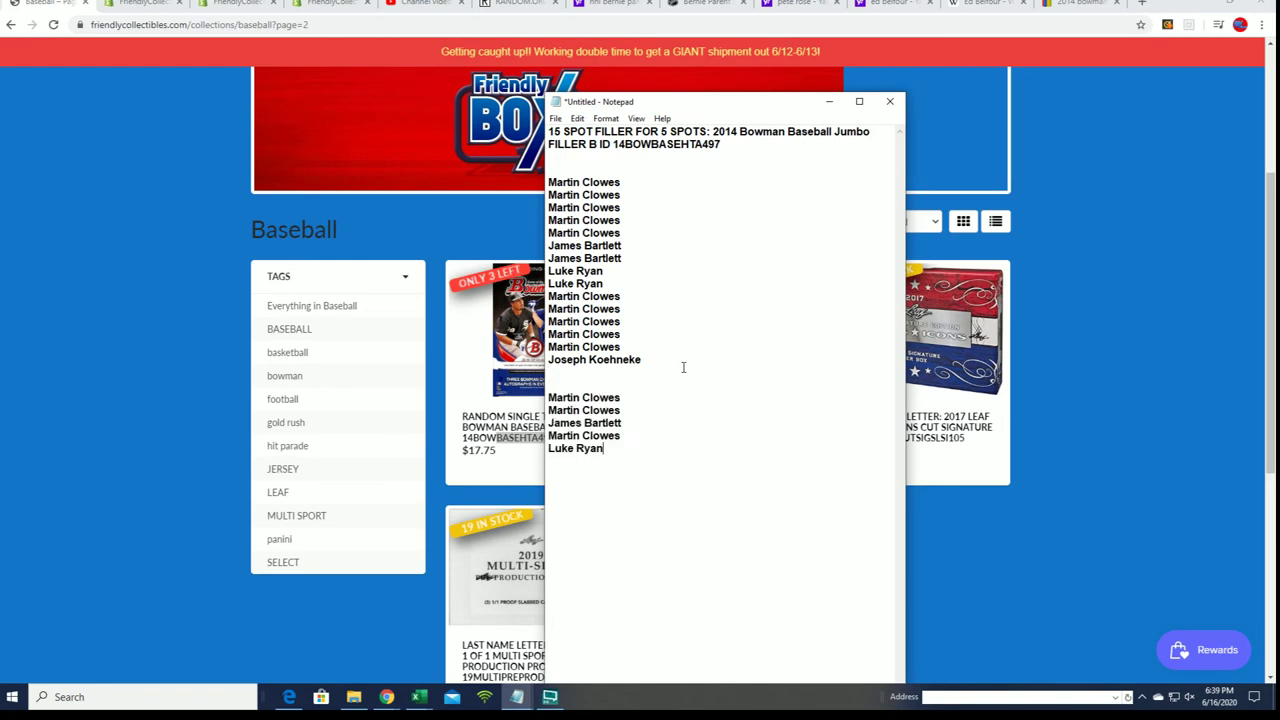